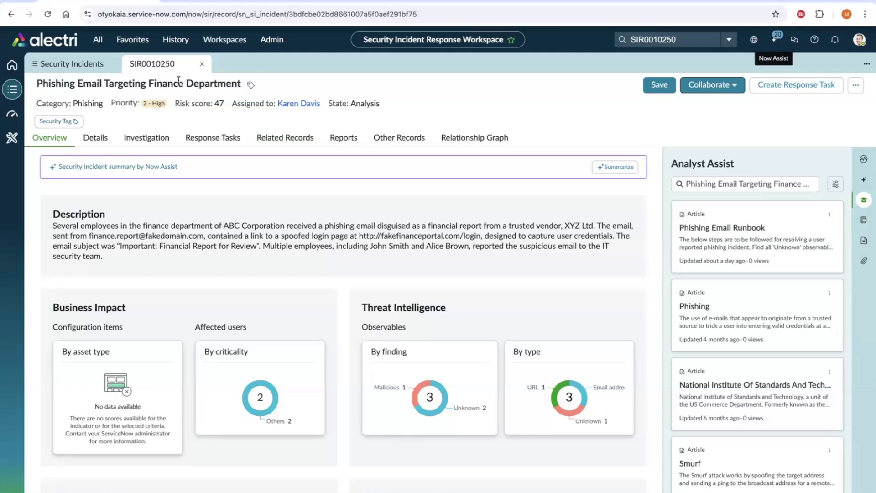
# - Ask Now Assist to 'close this incident' and choose the 'Close security incident' suggestion
pyautogui.click(771, 41)
pyautogui.click(726, 339)
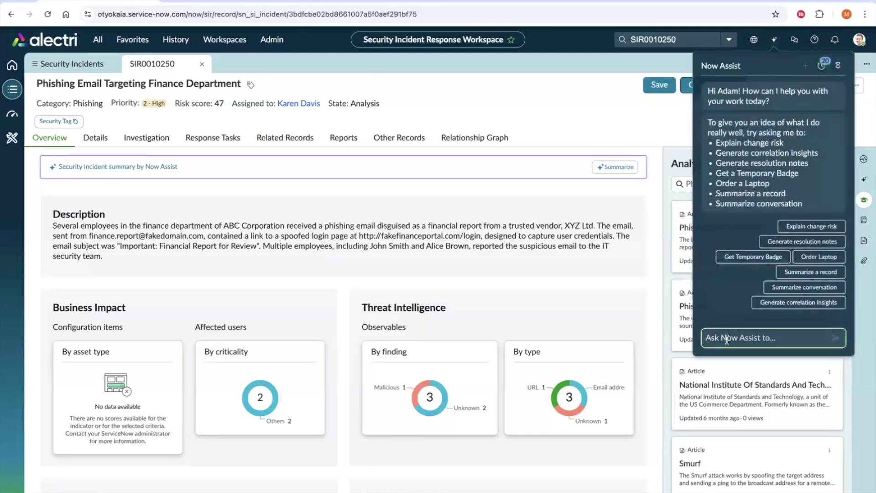
pyautogui.write('close this incident')
pyautogui.press('Return')
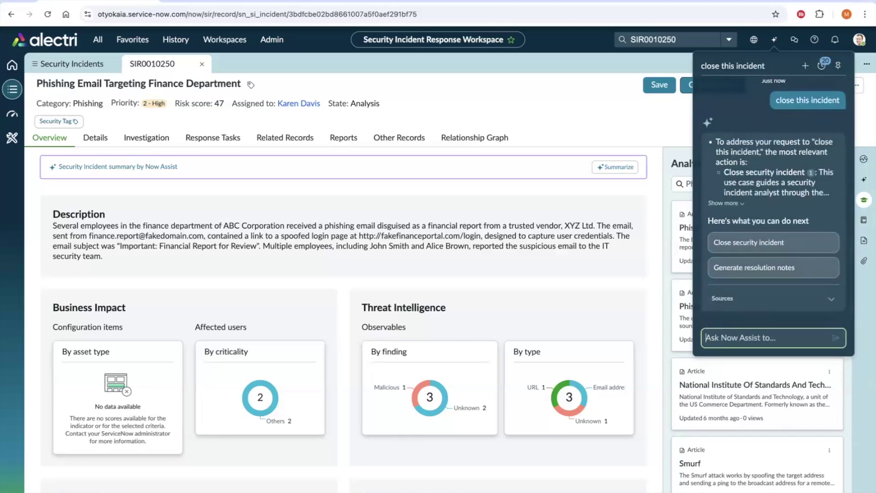
pyautogui.click(759, 247)
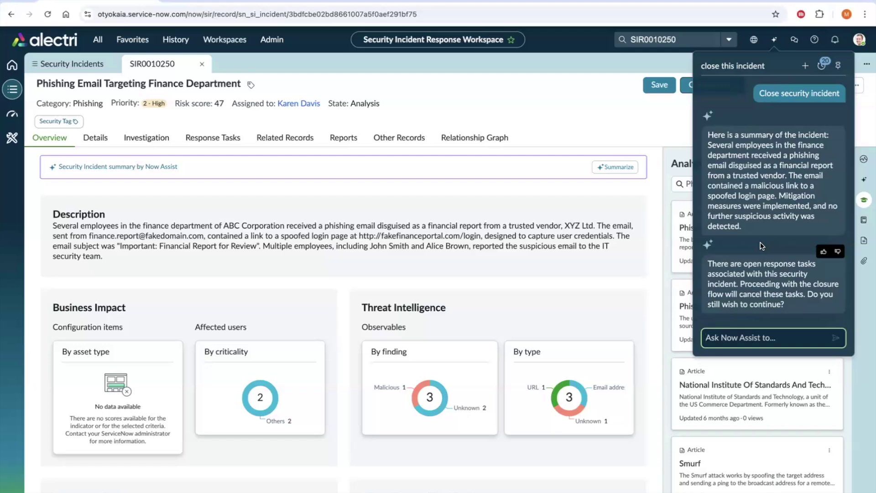
# - Reply 'yes' to close despite open tasks, then review the generated root cause, impact and recommendations
pyautogui.write('yes')
pyautogui.press('Return')
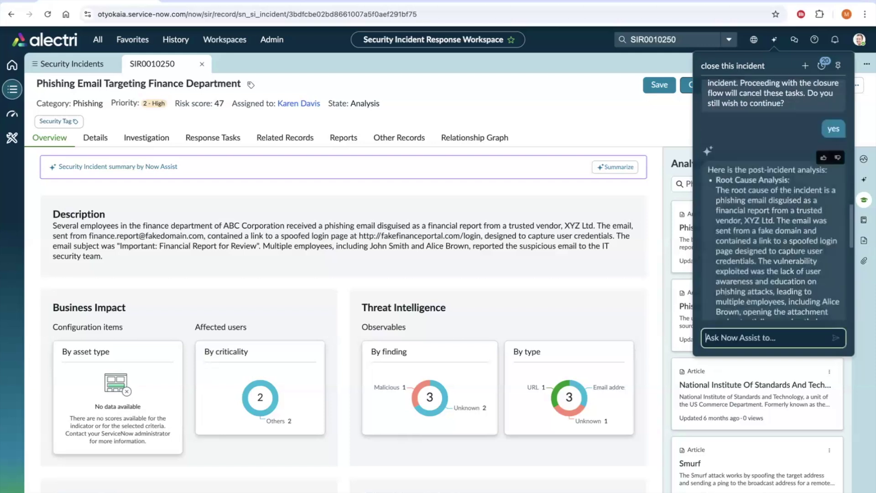
pyautogui.scroll(10, 806, 167)
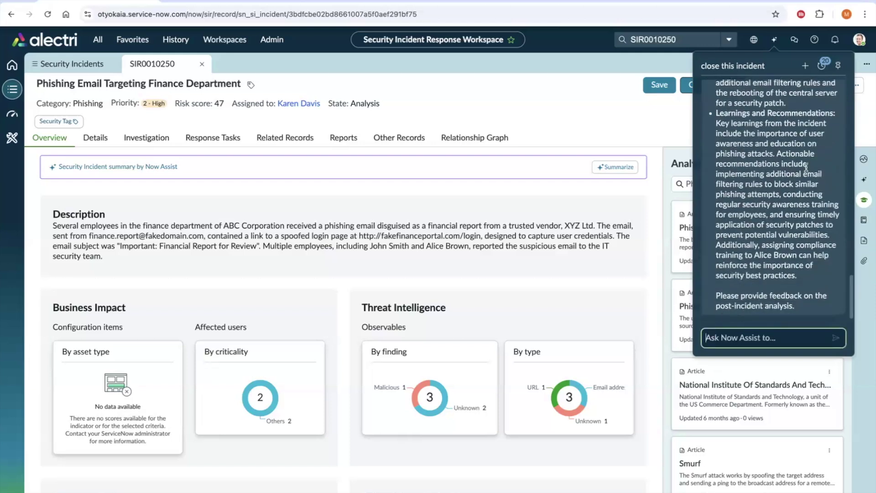
pyautogui.scroll(-5, 806, 168)
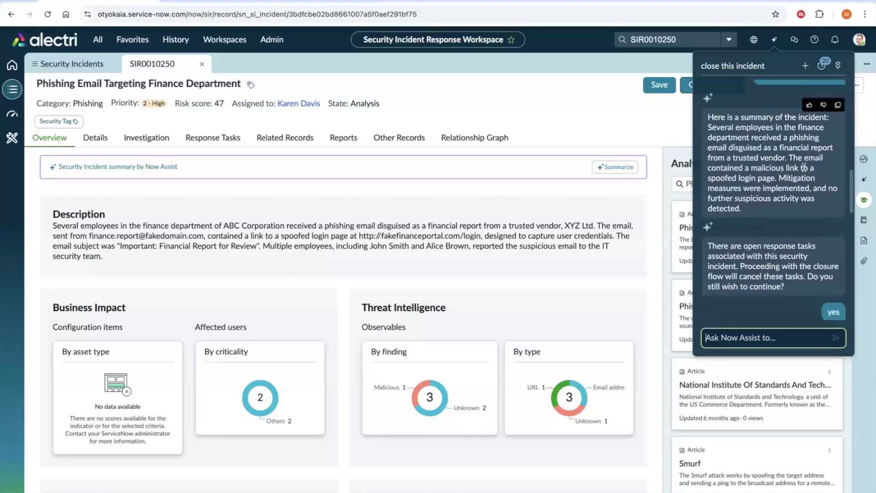
pyautogui.scroll(-1, 805, 170)
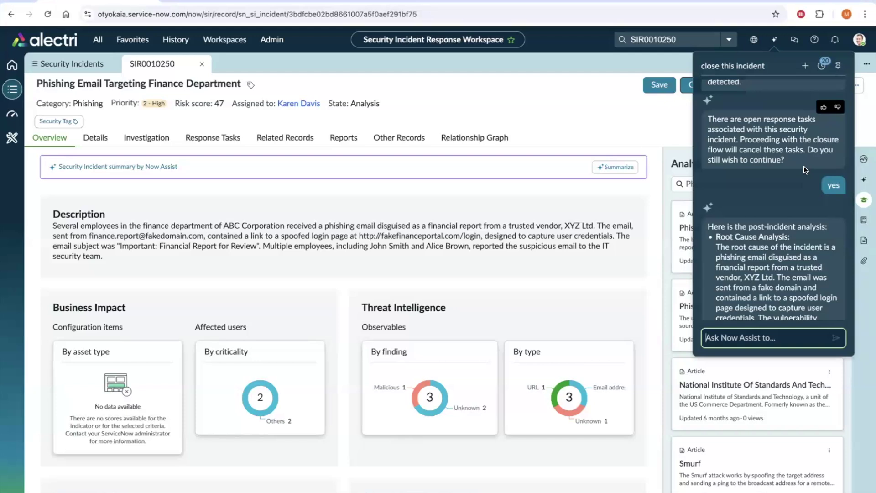
pyautogui.scroll(-1, 760, 259)
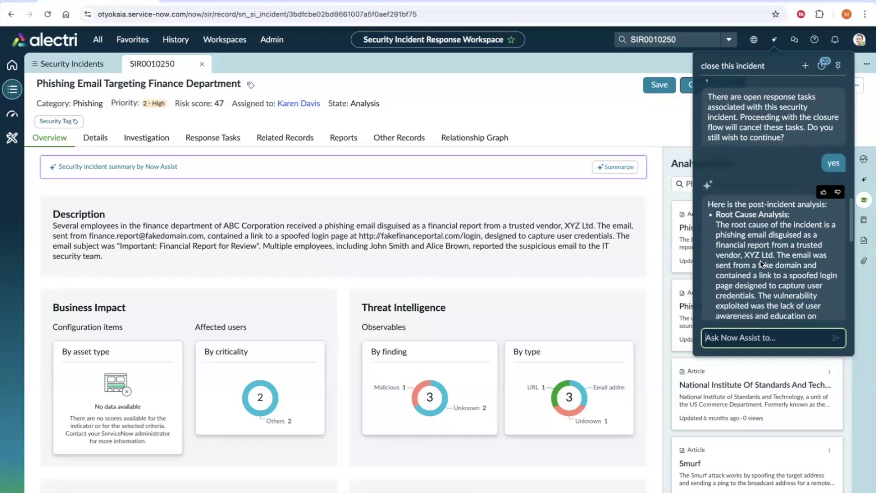
pyautogui.scroll(-5, 760, 263)
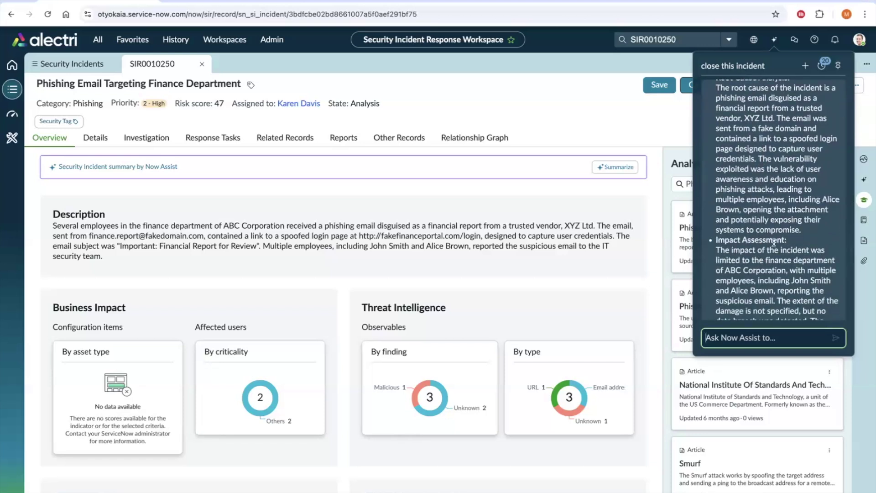
pyautogui.scroll(-8, 760, 262)
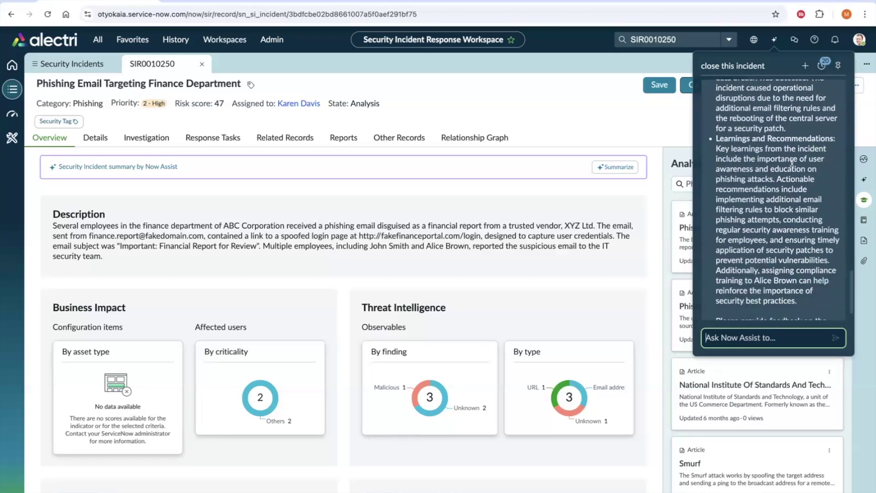
pyautogui.scroll(-1, 778, 185)
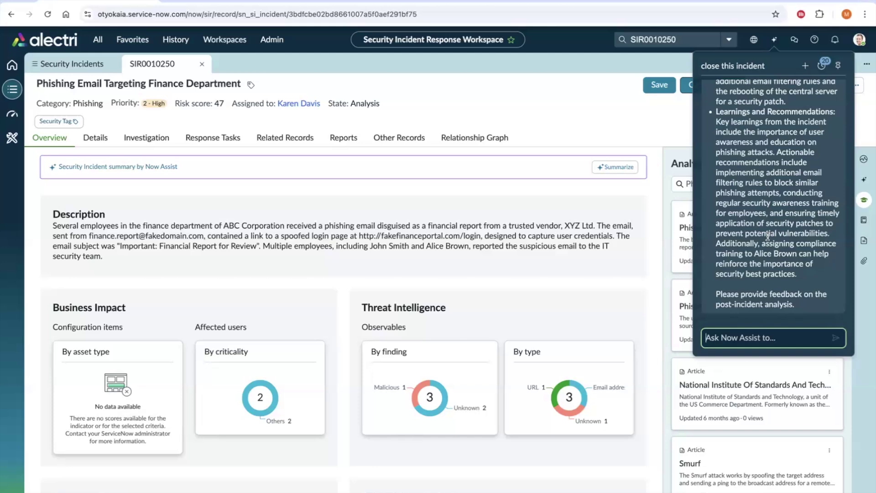
# - Request a brief analysis with 'make it brief', then approve the three-point version with 'looks good'
pyautogui.write('make it brief')
pyautogui.press('Return')
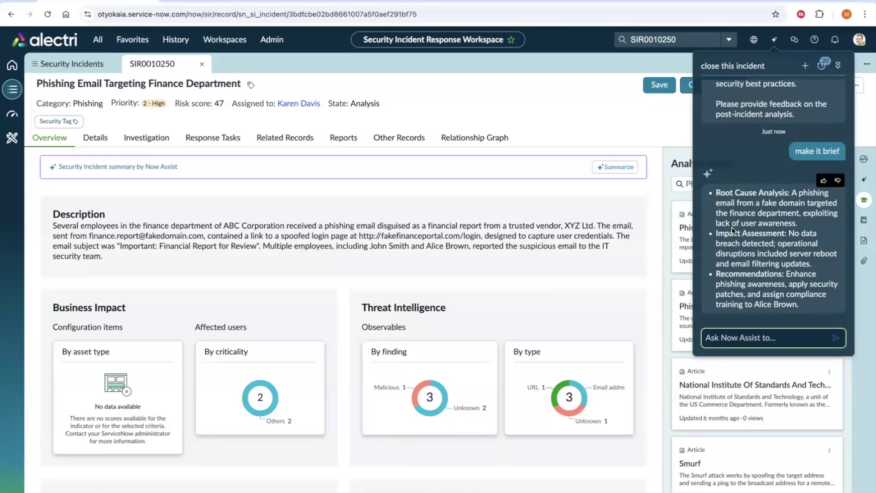
pyautogui.write('looks good')
pyautogui.press('Return')
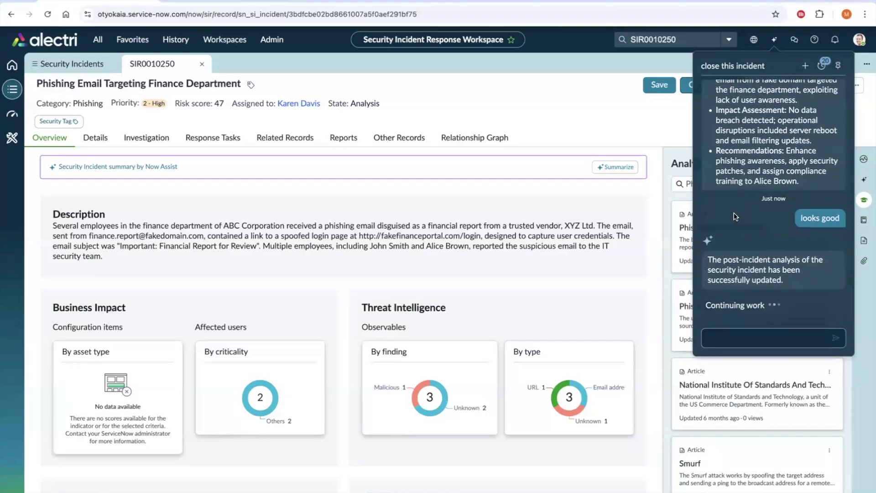
# - Switch the record to Details and approve the generated close notes with 'looks good'
pyautogui.scroll(-1, 98, 232)
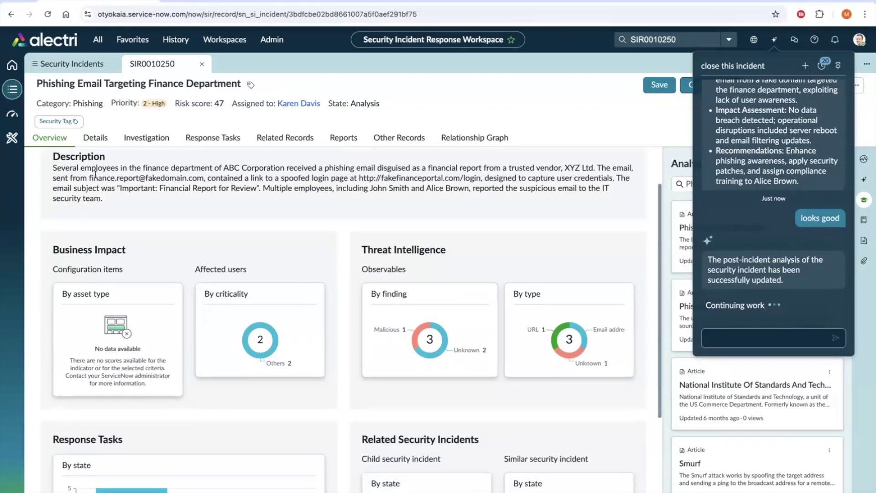
pyautogui.click(91, 143)
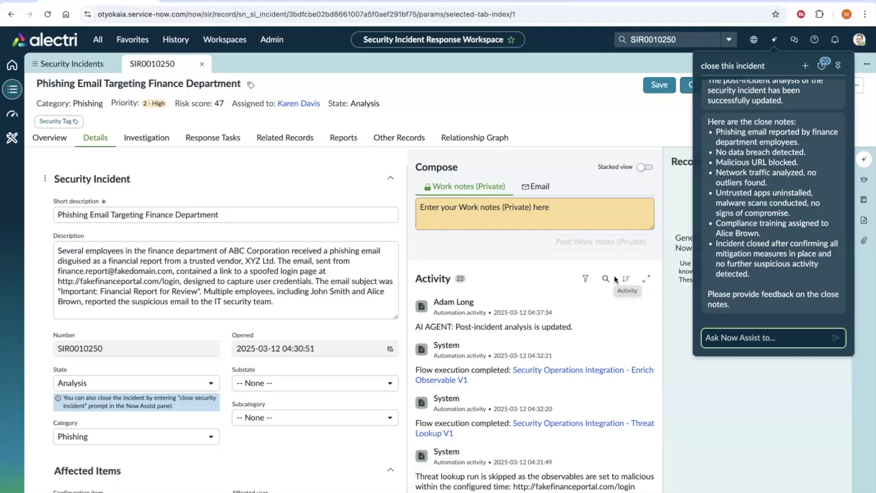
pyautogui.write('looks ')
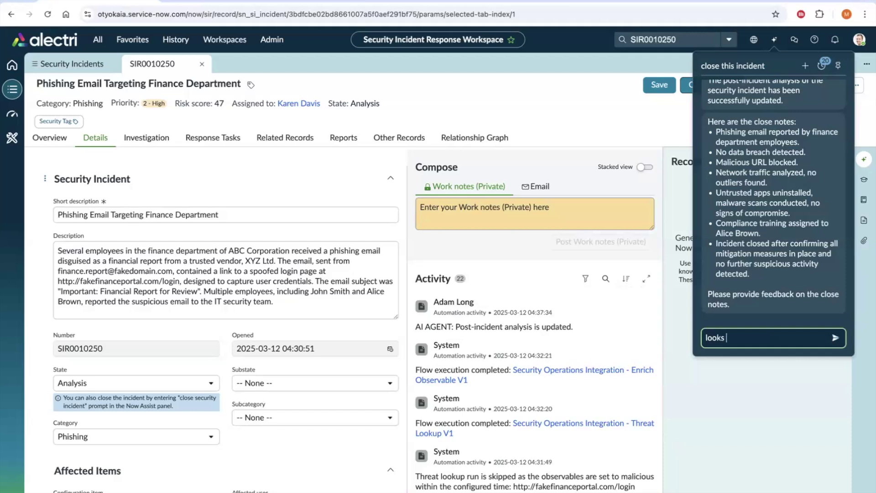
pyautogui.write('good')
pyautogui.press('Return')
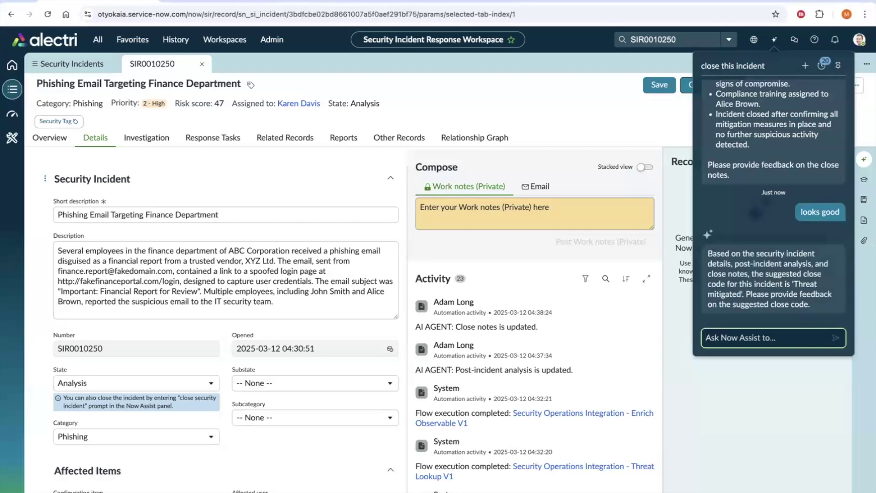
pyautogui.moveTo(743, 293)
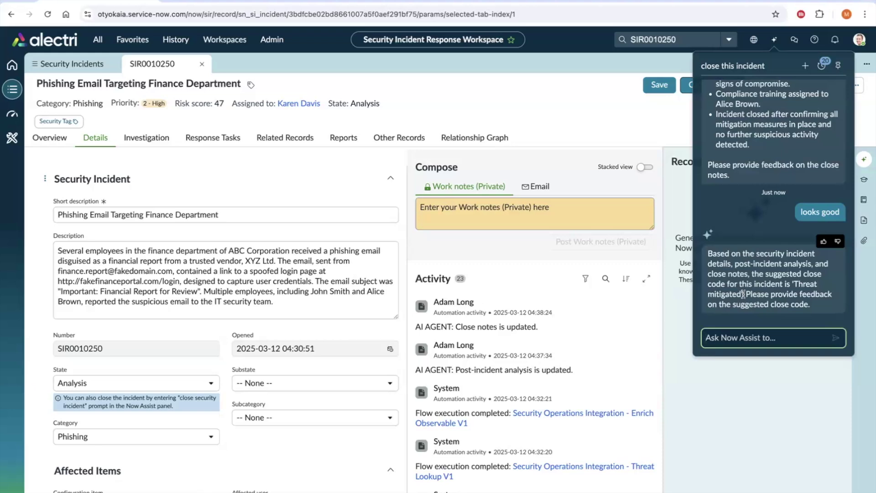
# - Reply 'good to go' to accept the 'Threat mitigated' close code for SIR0010250
pyautogui.write('good to g')
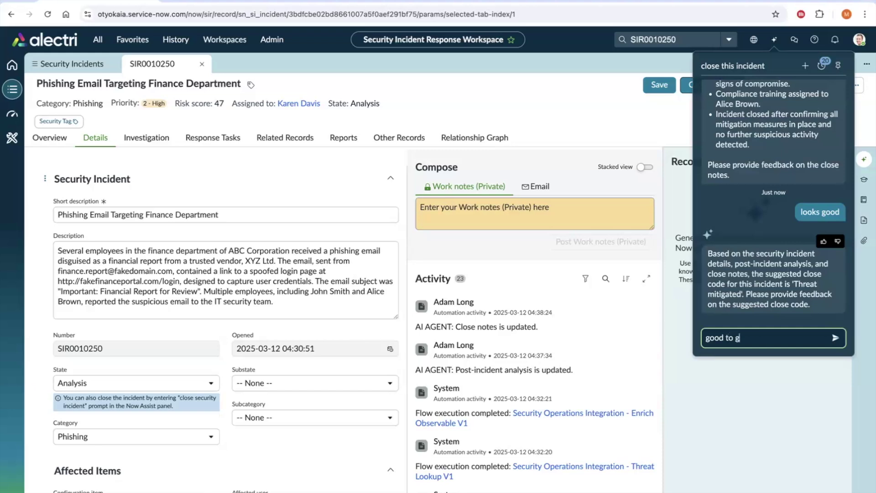
pyautogui.write('o')
pyautogui.press('Return')
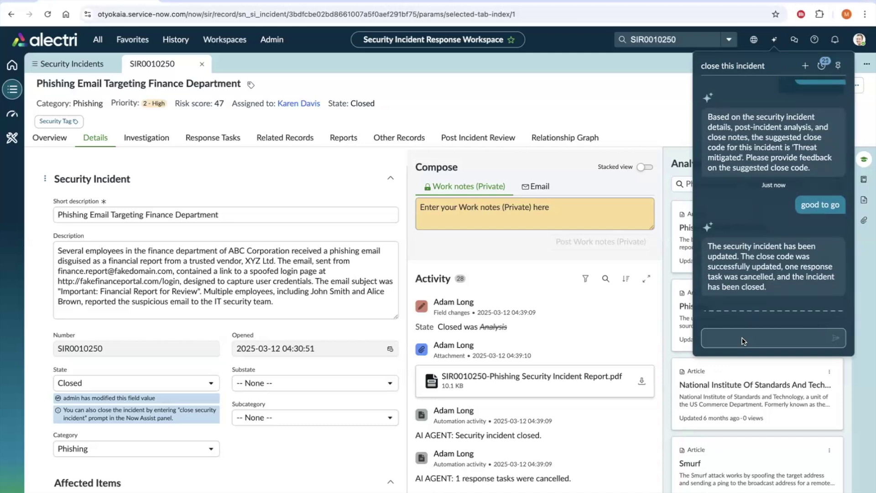
# - Start a fresh assistant conversation and open incident SIR0002120 from the Security Incidents list
pyautogui.click(805, 66)
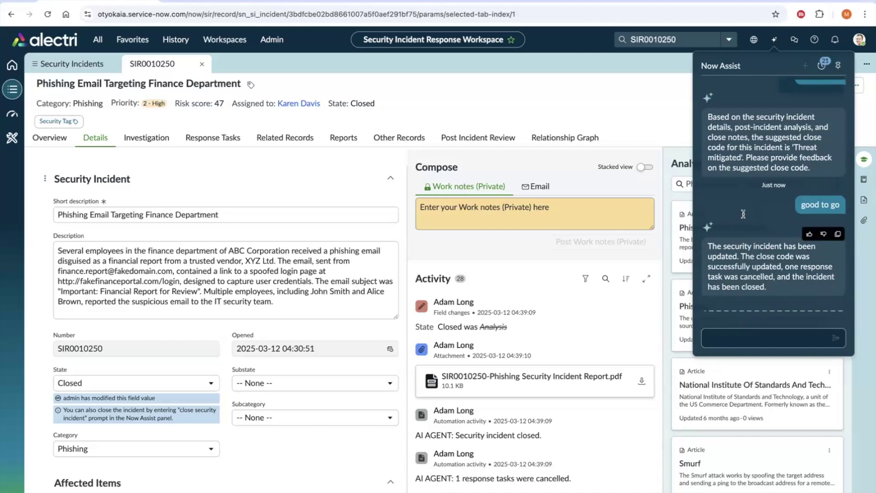
pyautogui.click(77, 67)
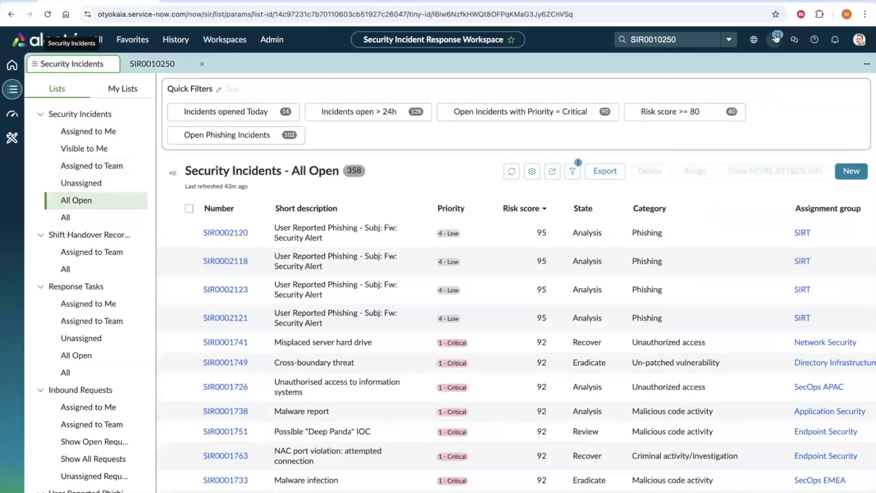
pyautogui.click(774, 39)
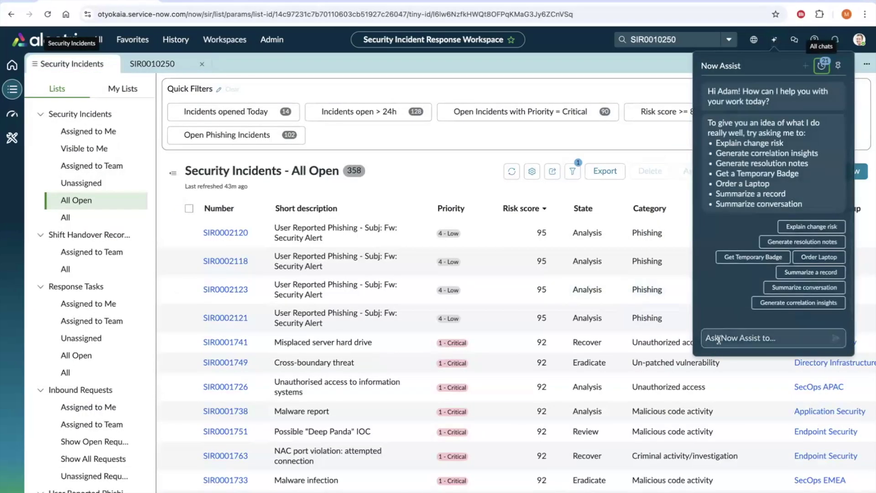
pyautogui.click(228, 232)
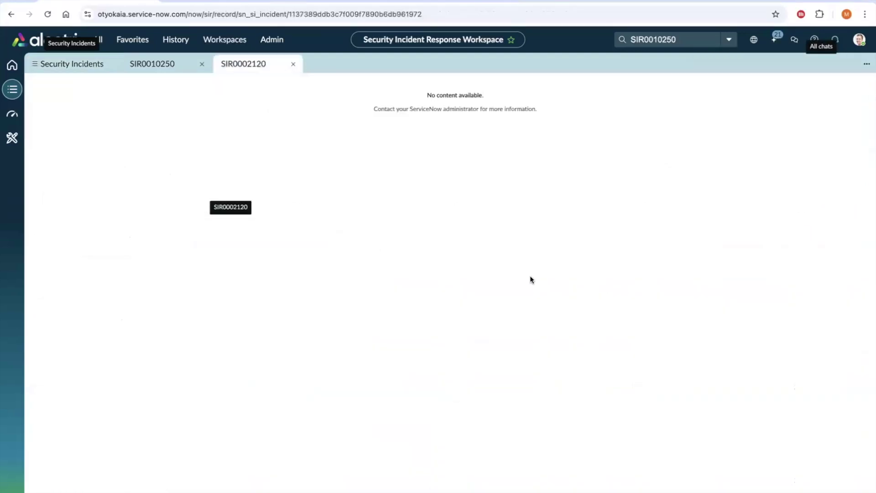
# - Ask Now Assist to 'close SIR0002120 as false positive'
pyautogui.click(774, 40)
pyautogui.click(725, 338)
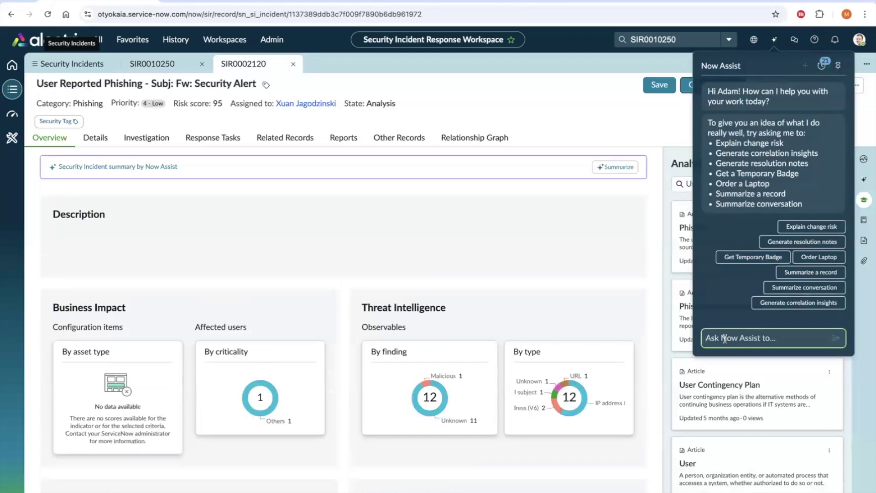
pyautogui.write('close ')
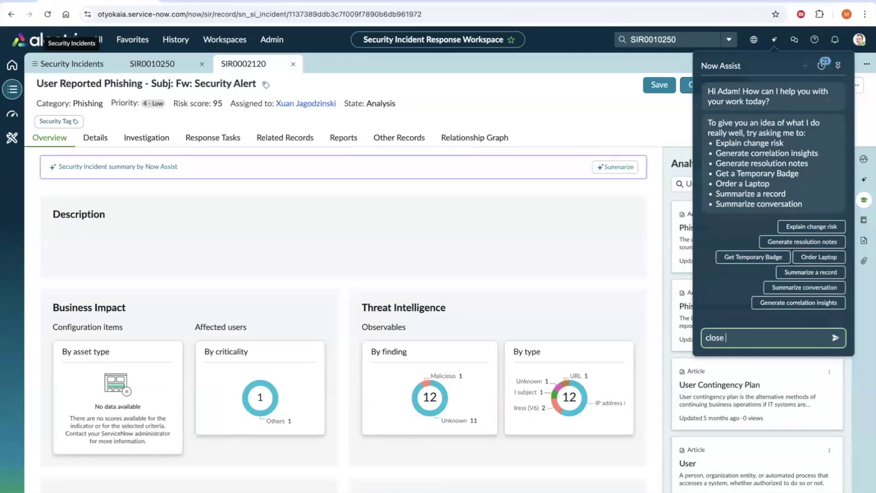
pyautogui.write('SIR0002120 as false')
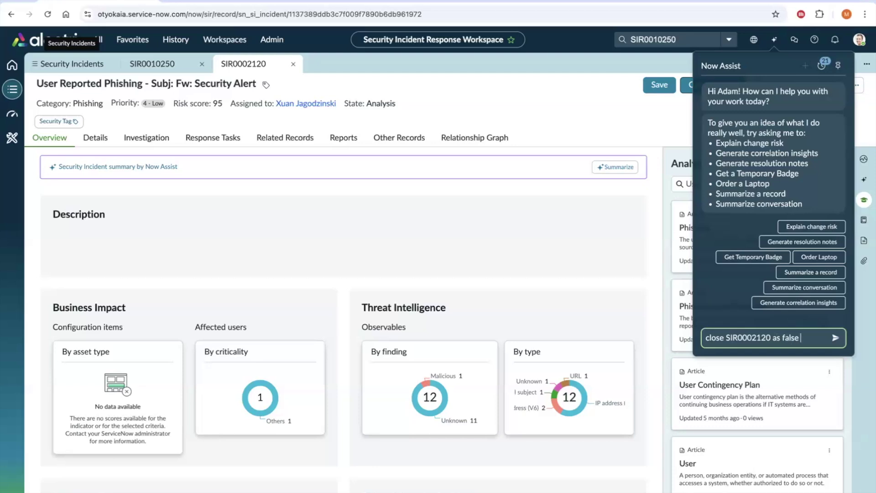
pyautogui.write(' positiv')
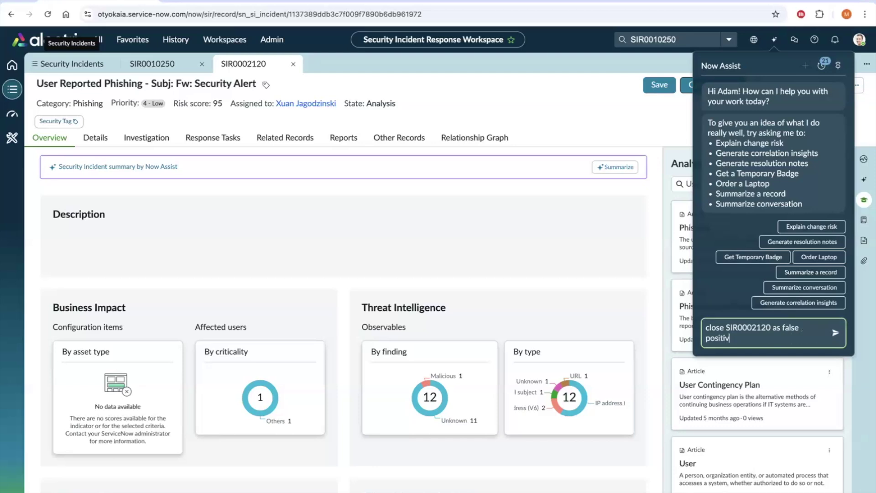
pyautogui.write('e')
pyautogui.press('Return')
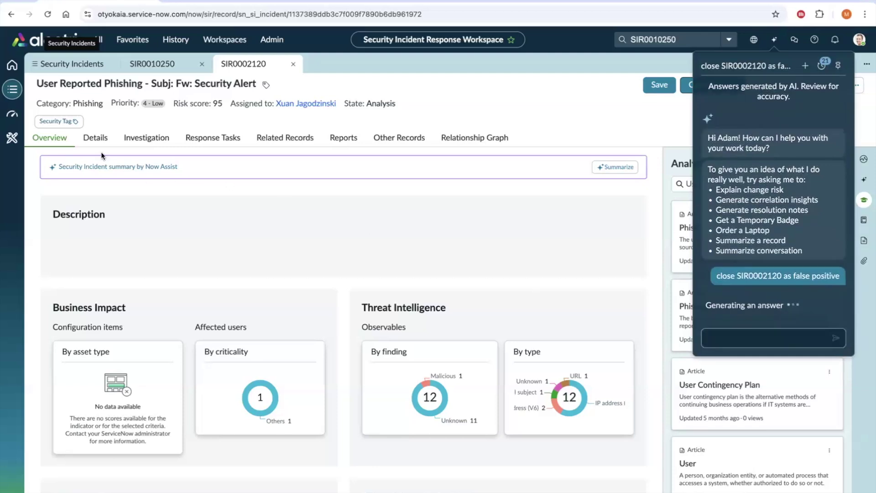
# - View SIR0002120's Details form and reply 'yes' to confirm closing it as a false positive
pyautogui.click(94, 137)
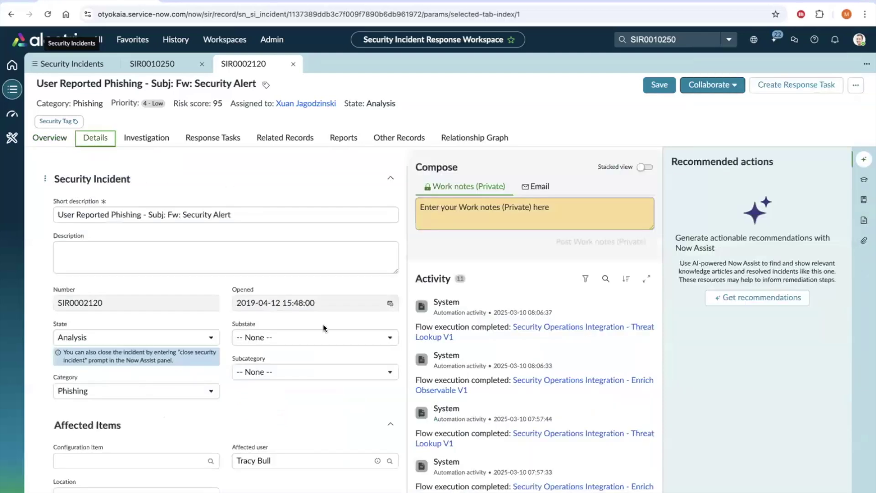
pyautogui.click(780, 41)
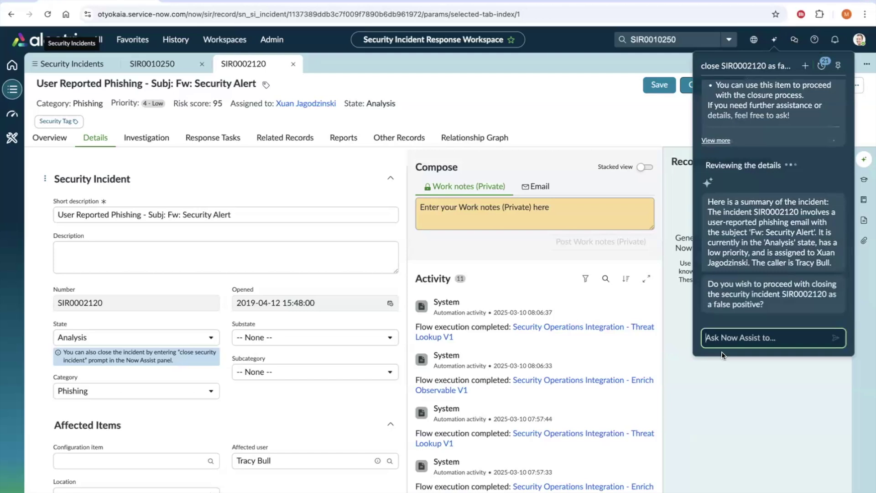
pyautogui.write('yes')
pyautogui.press('Return')
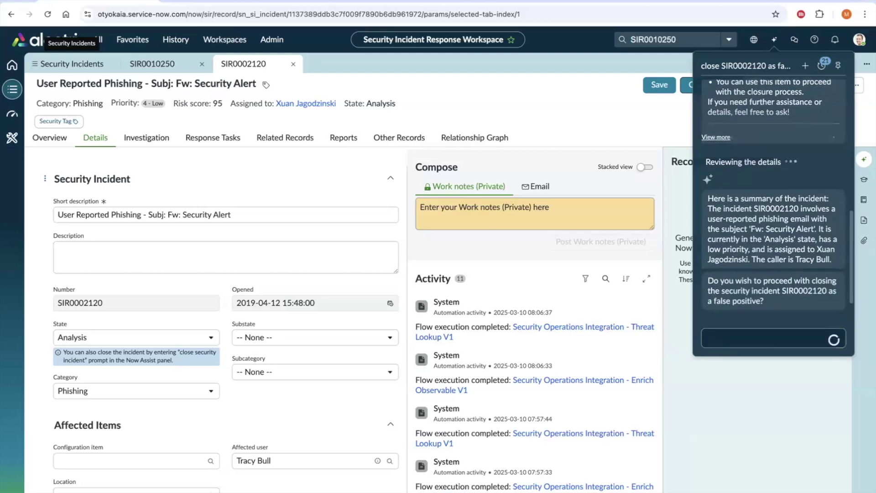